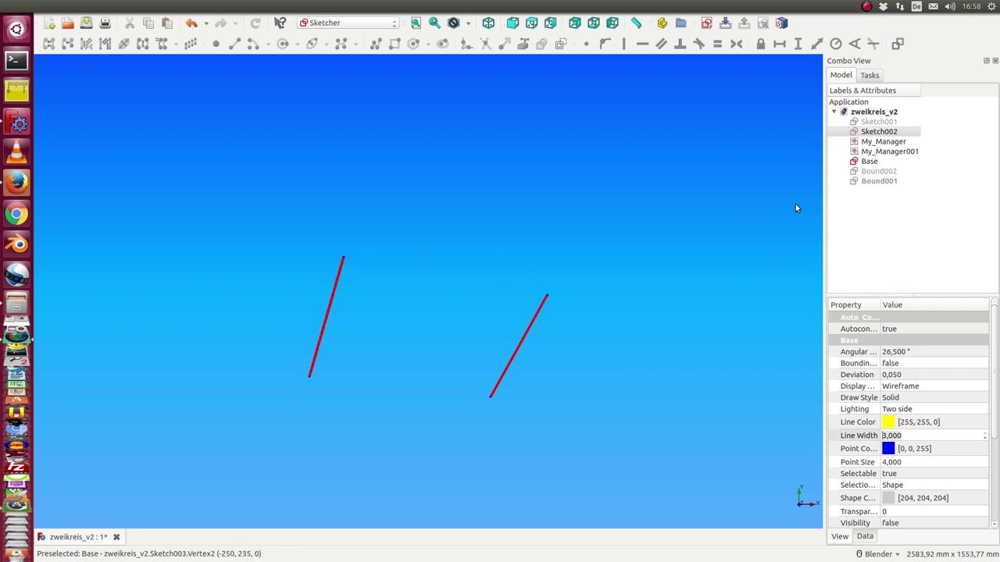
Step: Make the blue Sketch001 double-arc profile visible between the red road lines
click(873, 122)
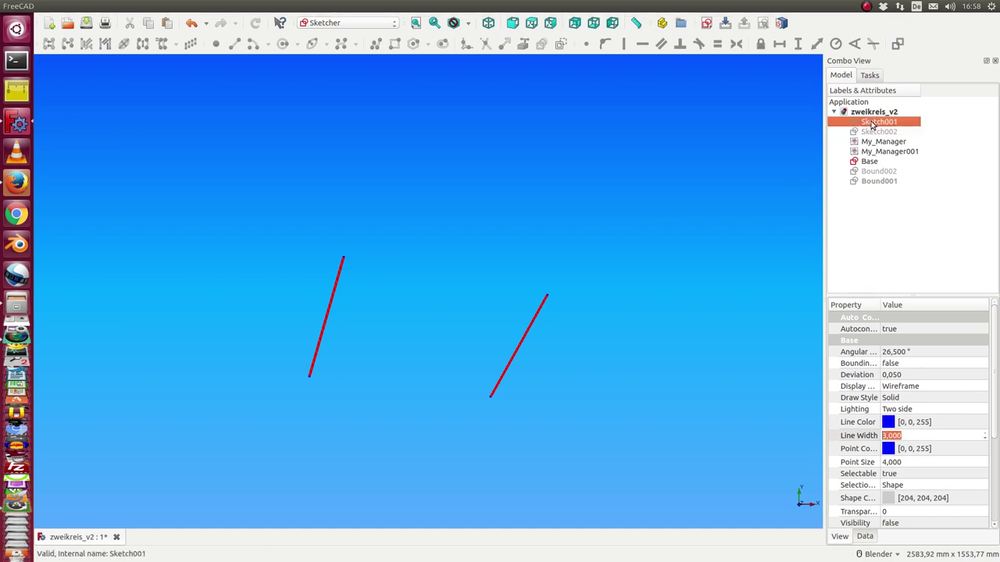
key(space)
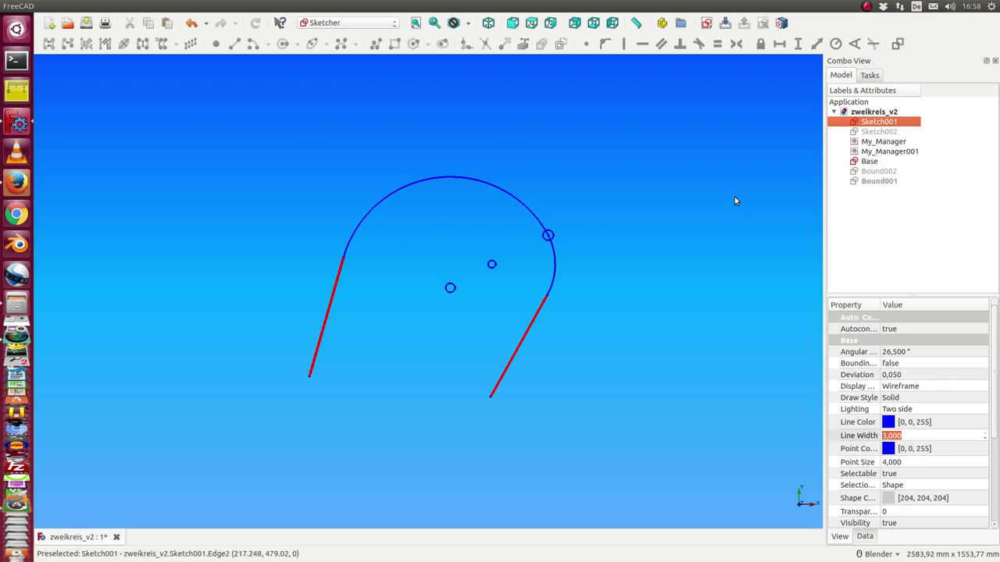
Step: Open the My_Manager animation controls and run the animation
click(885, 143)
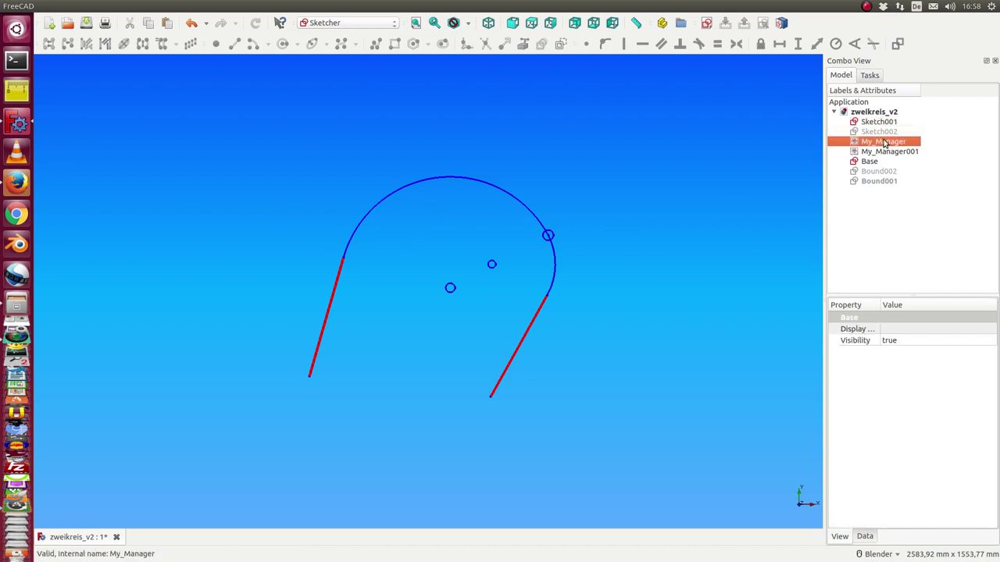
double_click(885, 143)
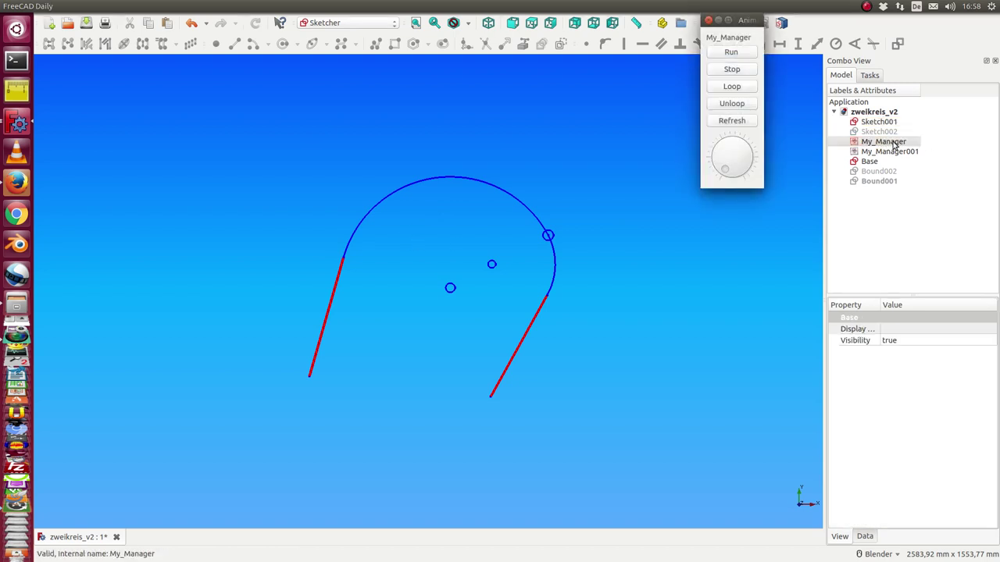
drag(750, 20, 777, 175)
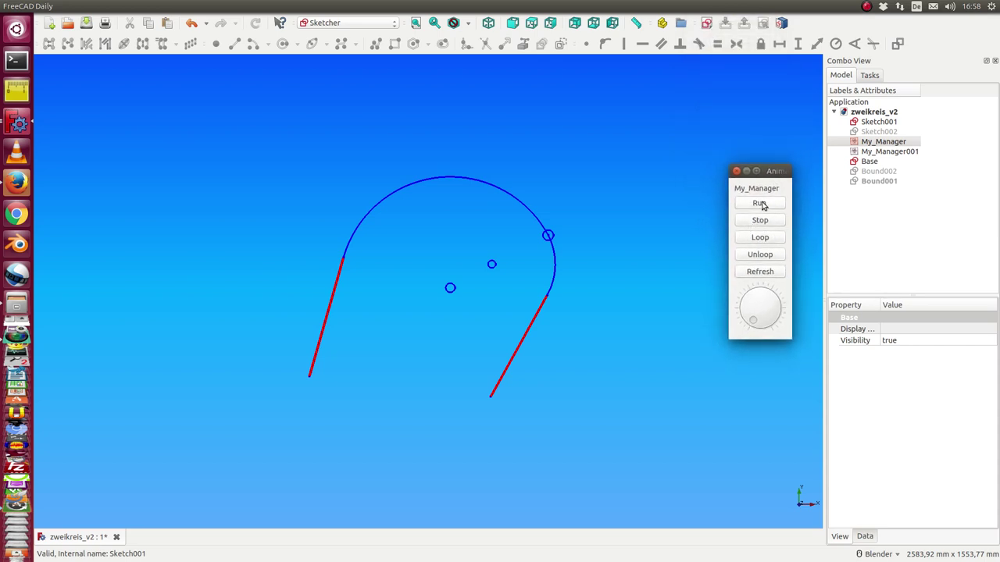
click(760, 204)
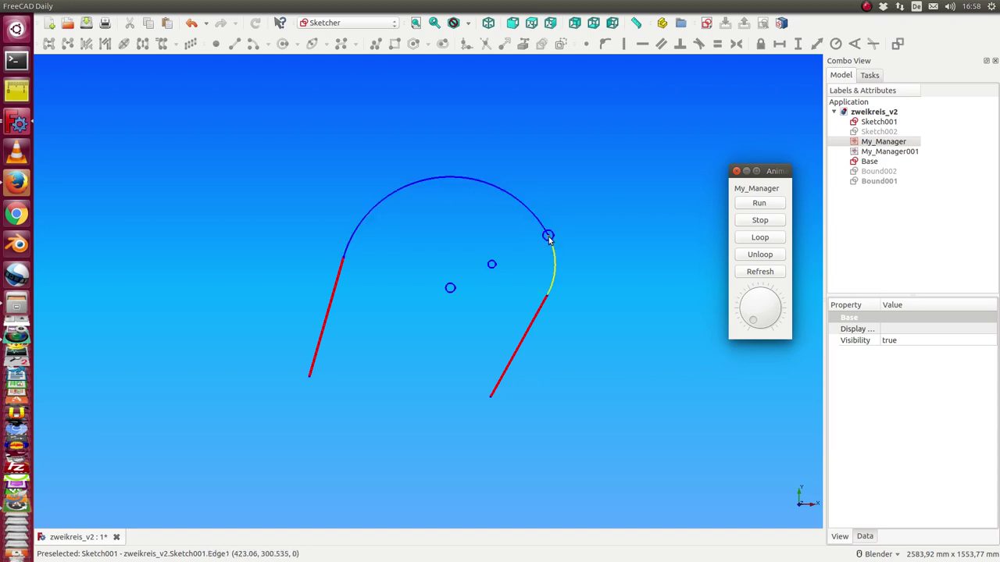
Step: Show the pink Bound001 circle instead of the green Bound002 arc and rerun the animation
click(874, 174)
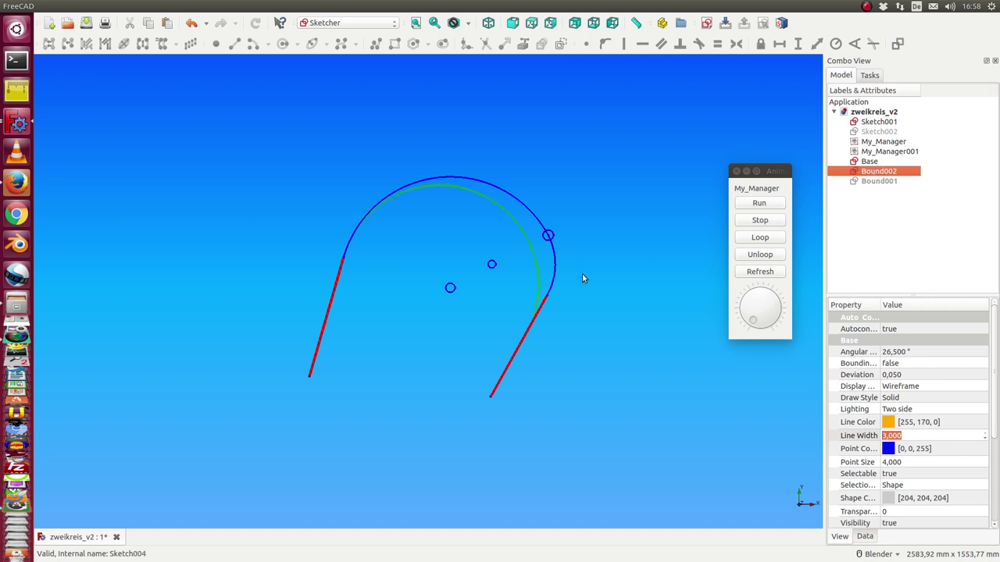
click(878, 181)
key(space)
key(space)
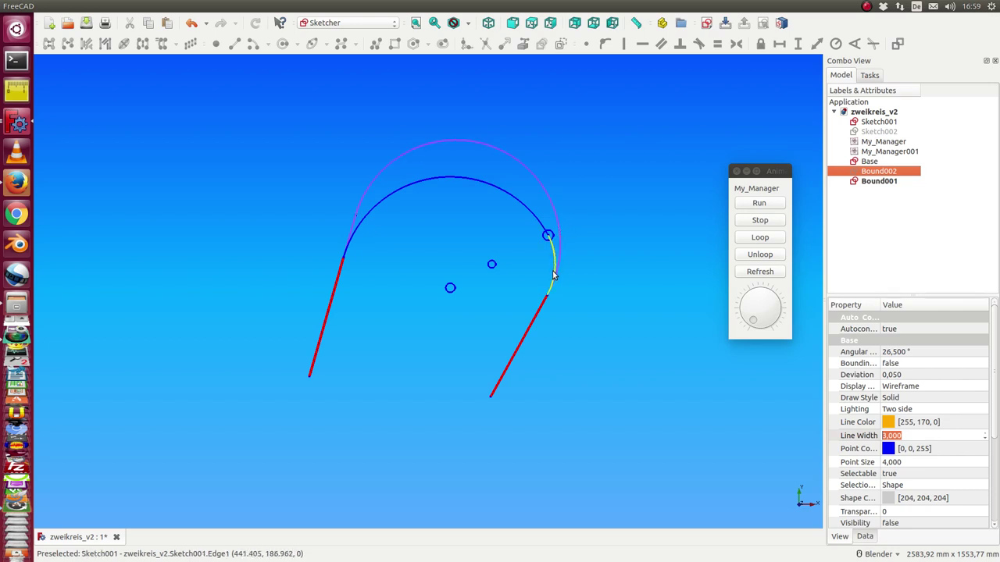
click(754, 204)
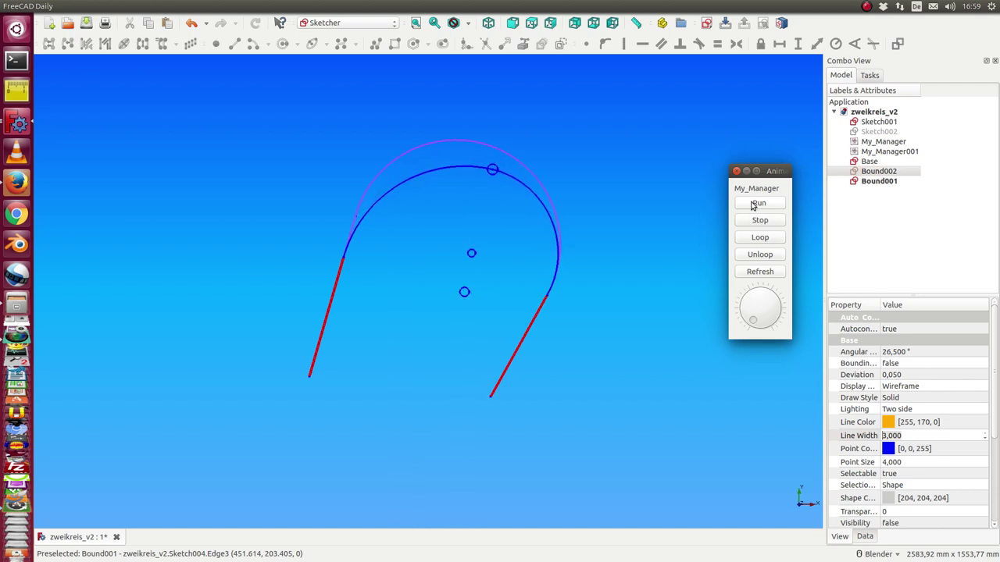
click(749, 226)
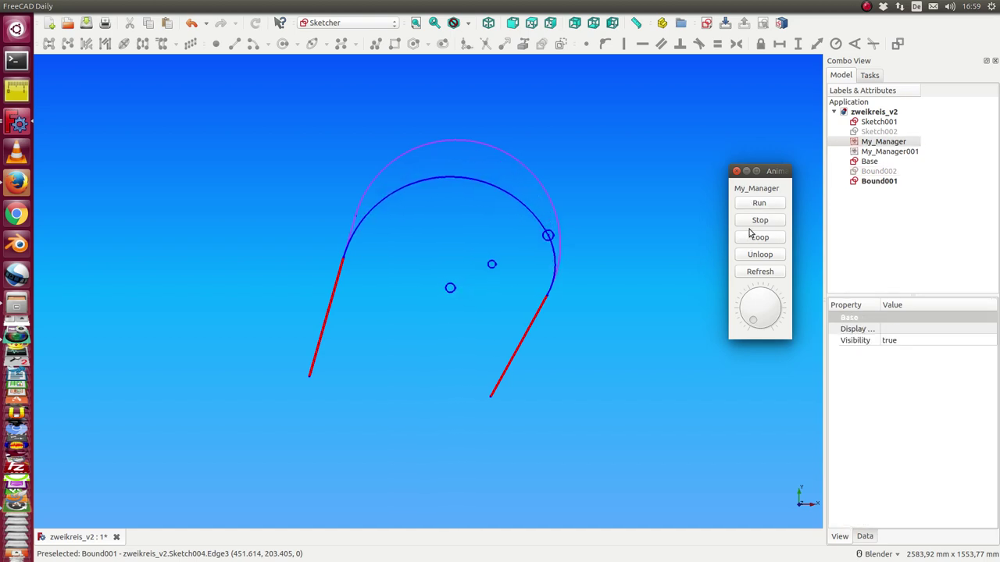
Step: Show the yellow two-circle Sketch002
click(878, 132)
key(space)
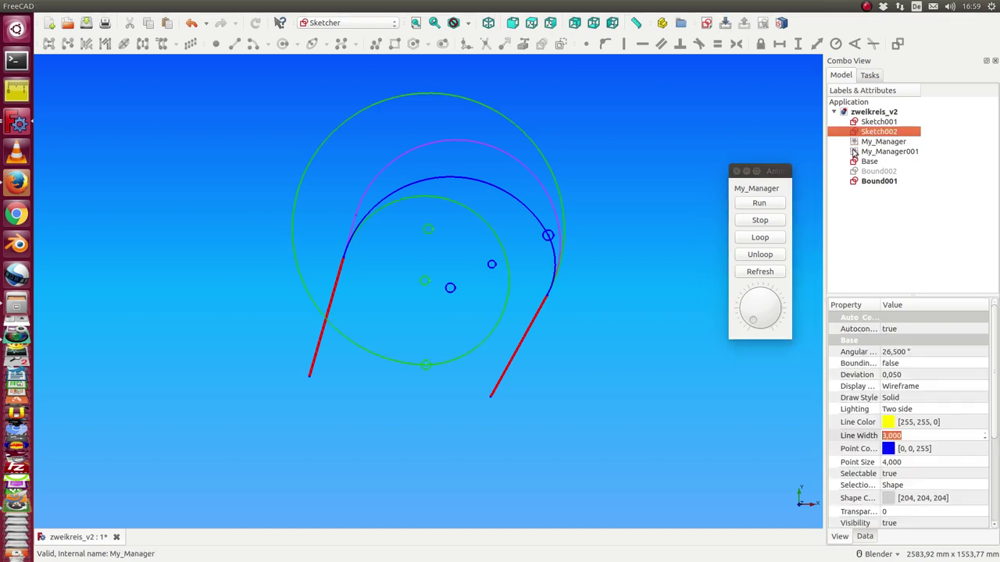
click(396, 297)
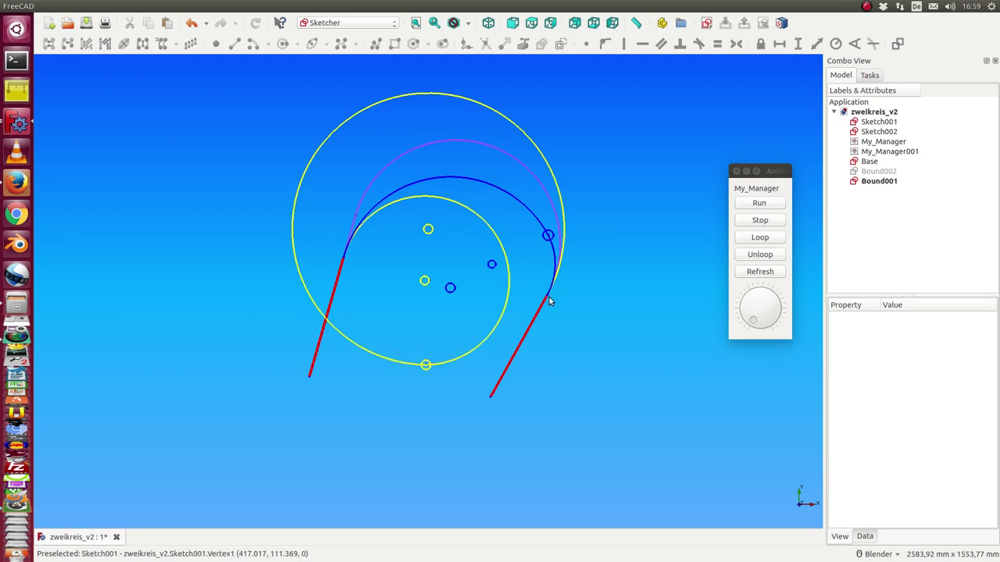
Step: Hide the blue Sketch001 arcs and the pink Bound001 circle
click(871, 122)
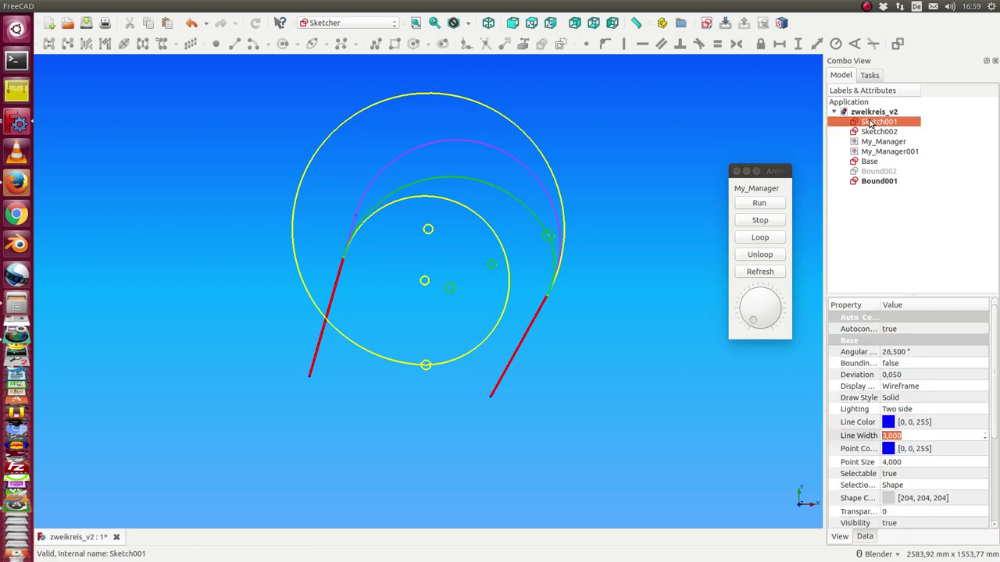
key(space)
click(877, 182)
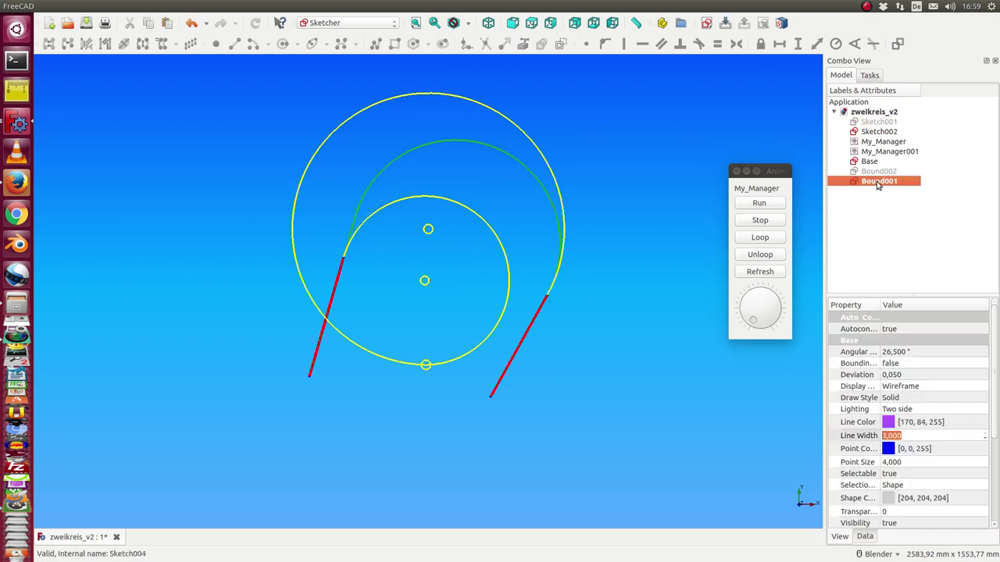
key(space)
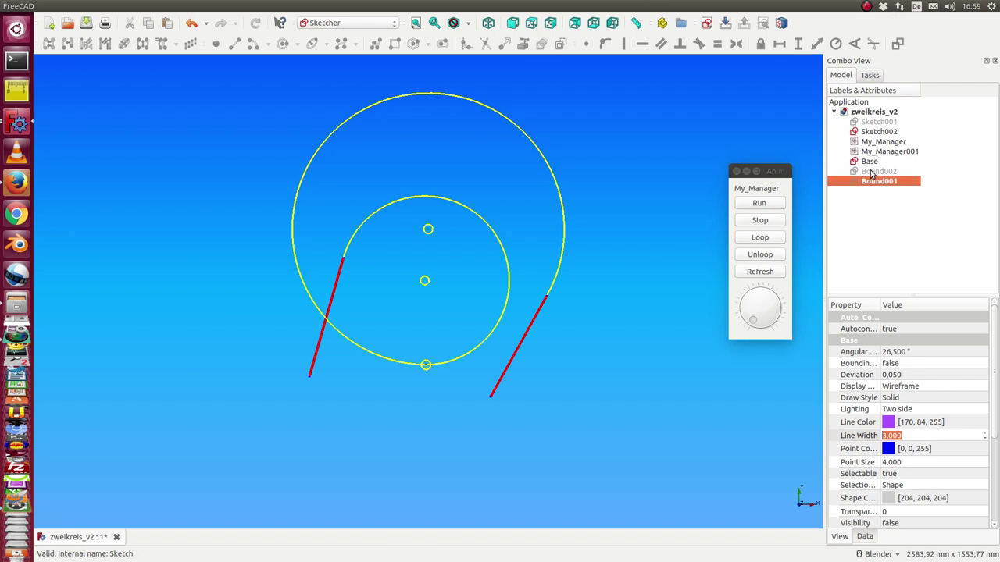
Step: Open the My_Manager001 animation controls and run its animation
double_click(889, 151)
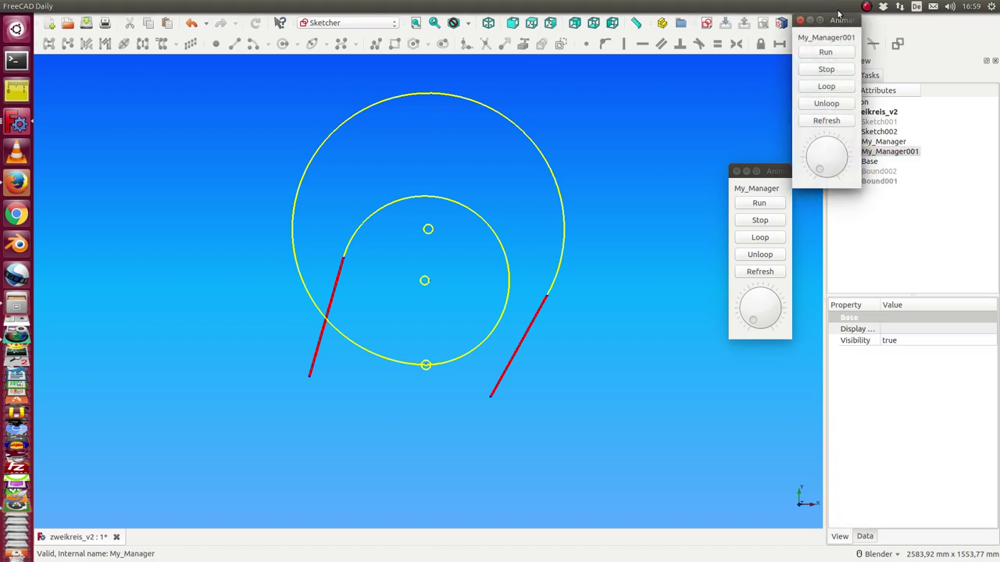
drag(838, 13, 690, 162)
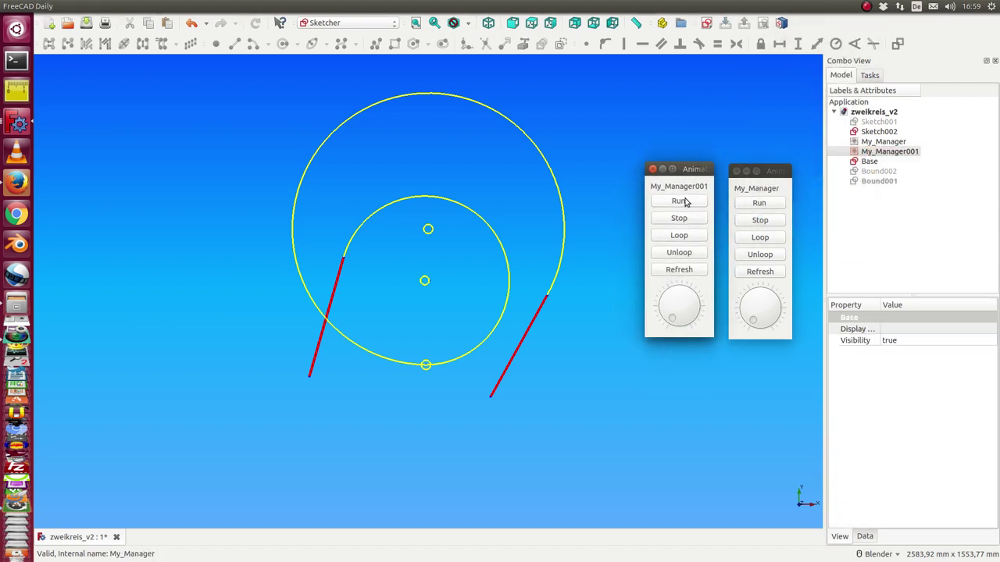
click(678, 202)
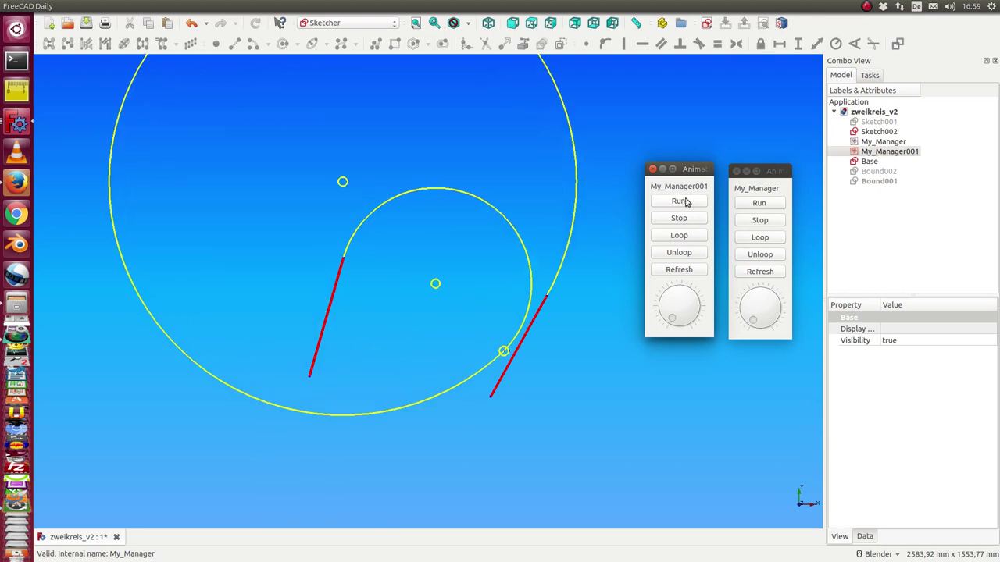
click(873, 172)
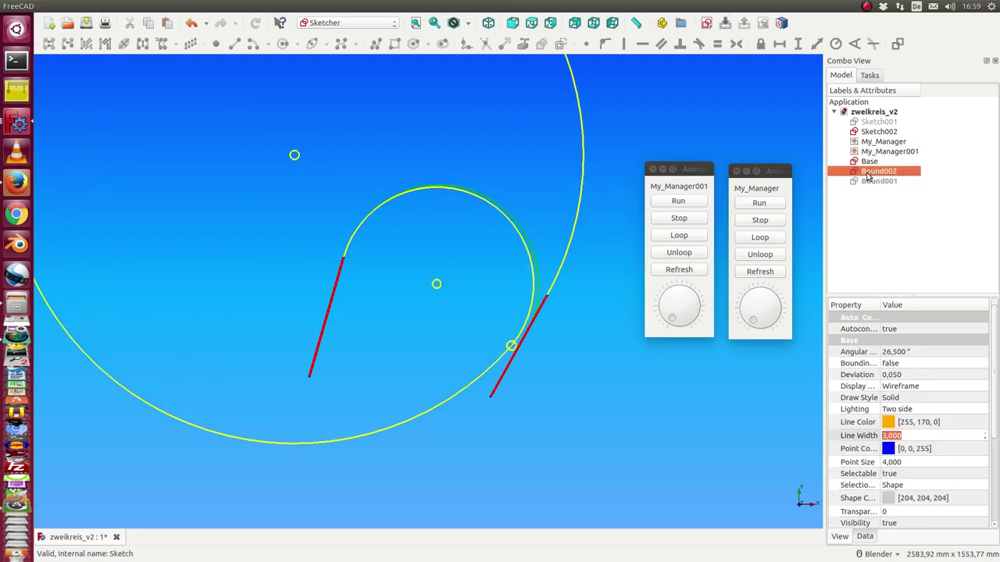
click(591, 217)
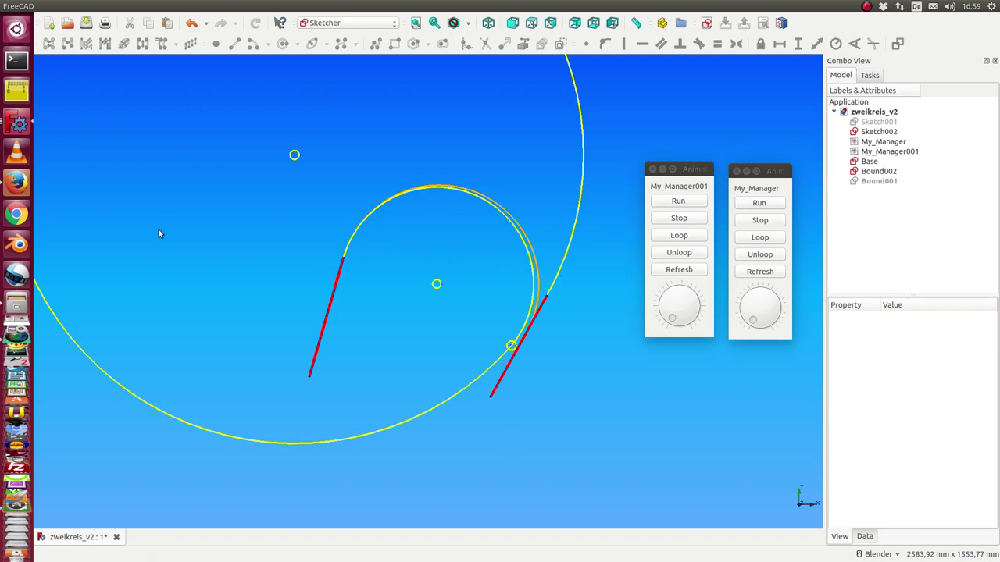
Step: Replay the My_Manager and My_Manager001 animations one after the other
scroll(218, 289, down, 4)
scroll(219, 288, up, 2)
scroll(218, 290, down, 2)
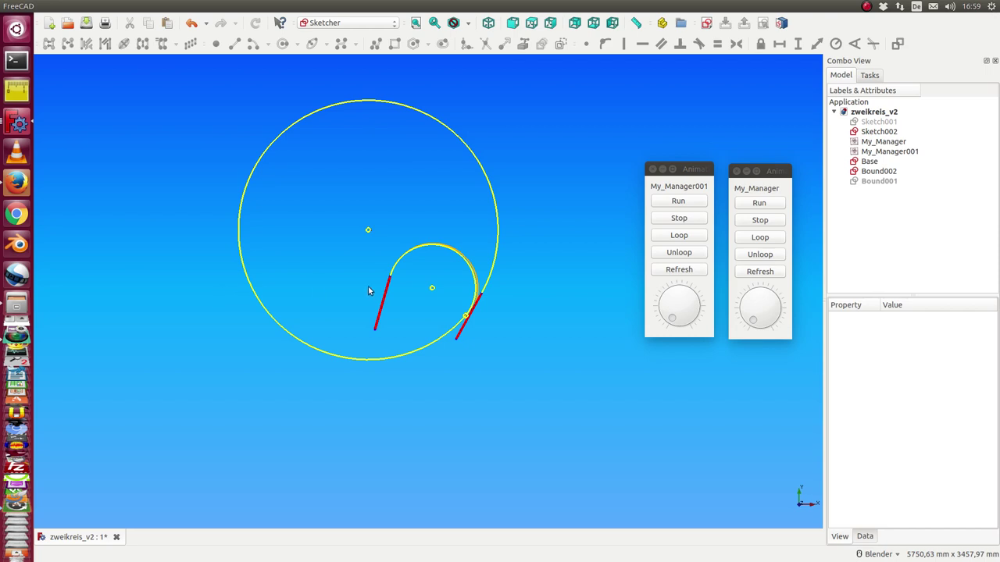
click(759, 203)
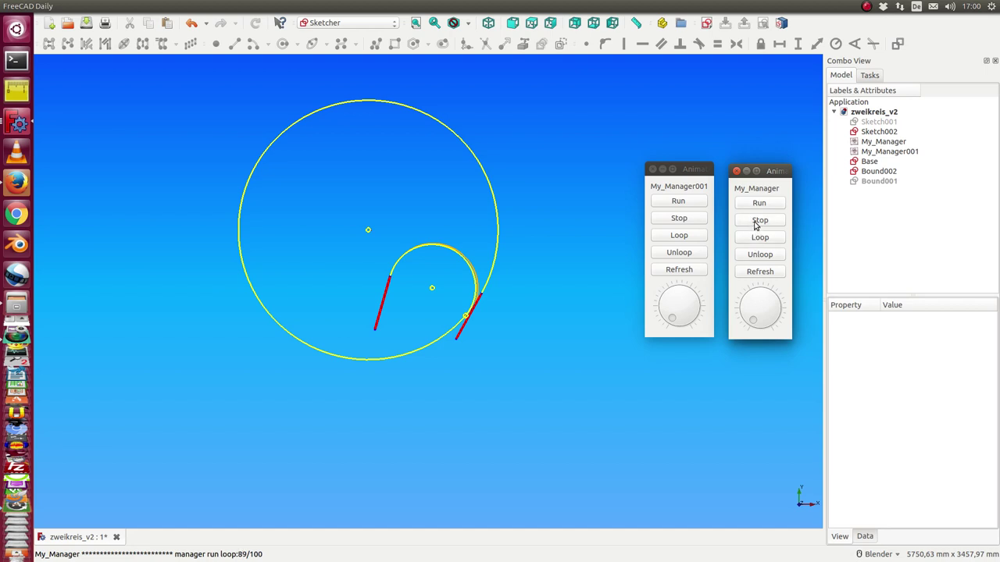
click(680, 201)
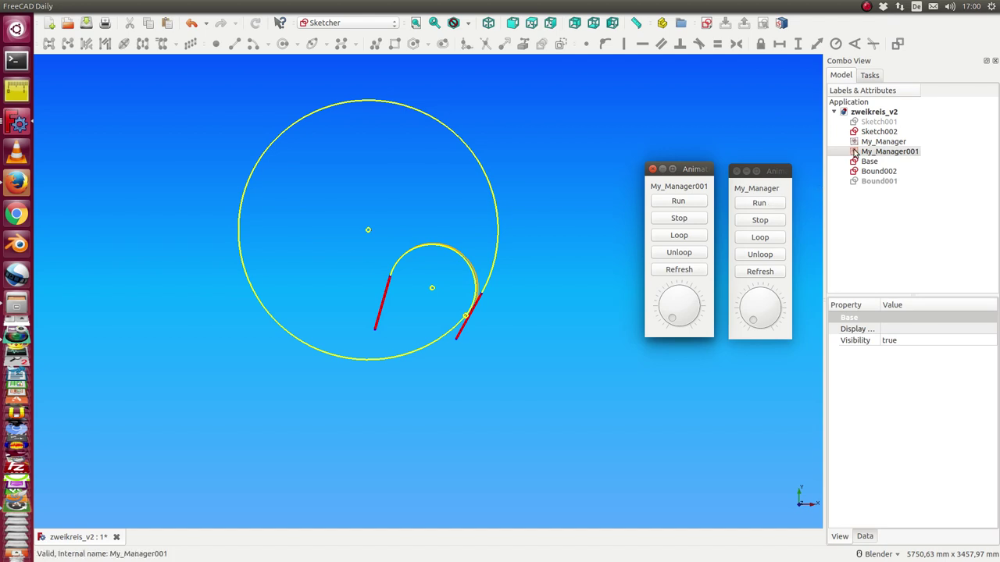
Step: Hide the Bound002 boundary circle
click(858, 123)
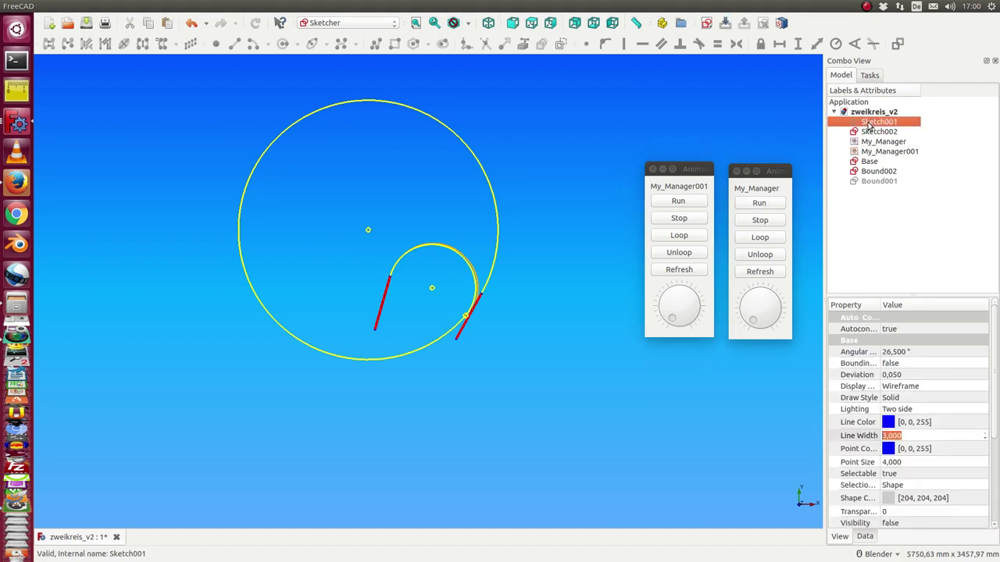
click(875, 173)
key(space)
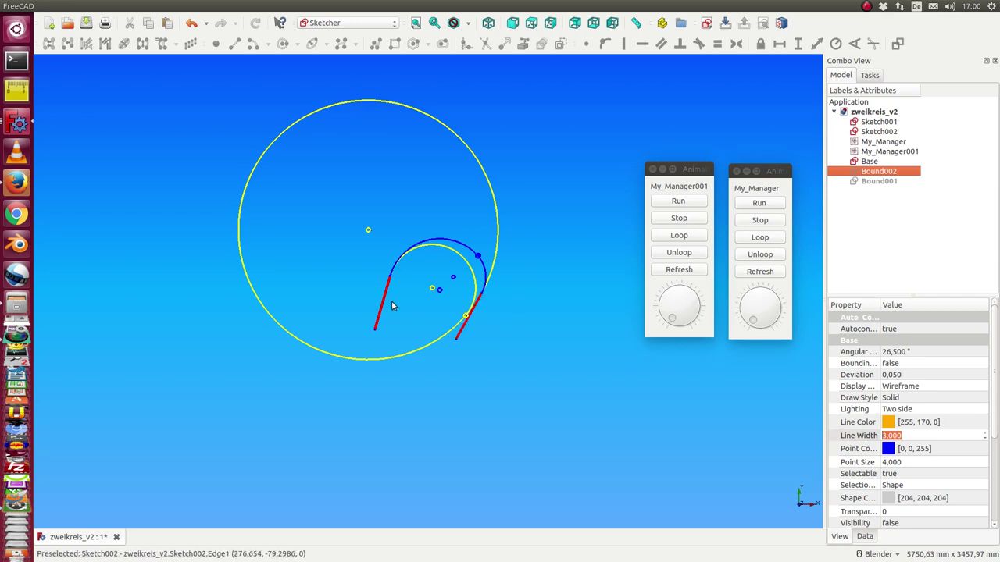
scroll(508, 328, up, 2)
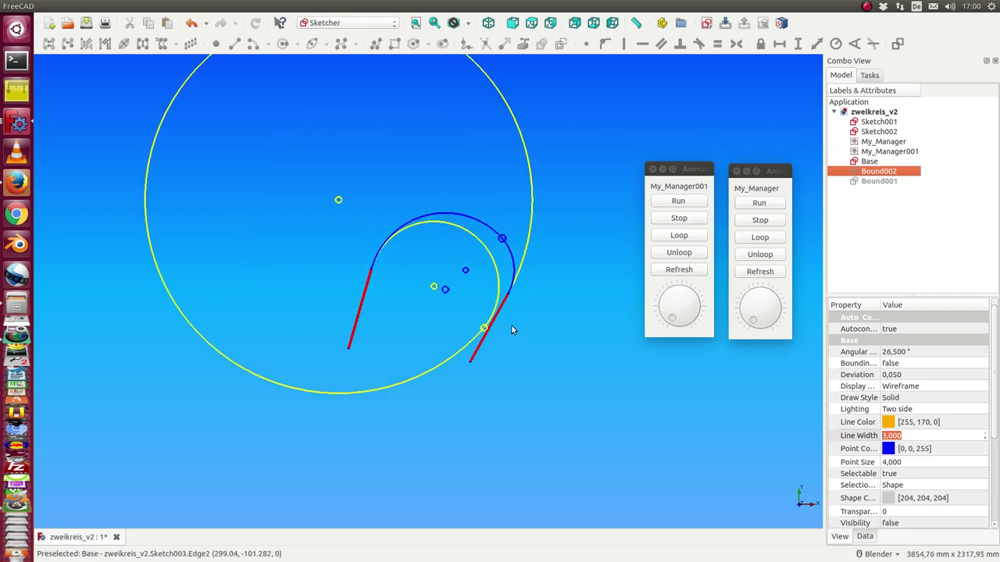
scroll(296, 284, down, 2)
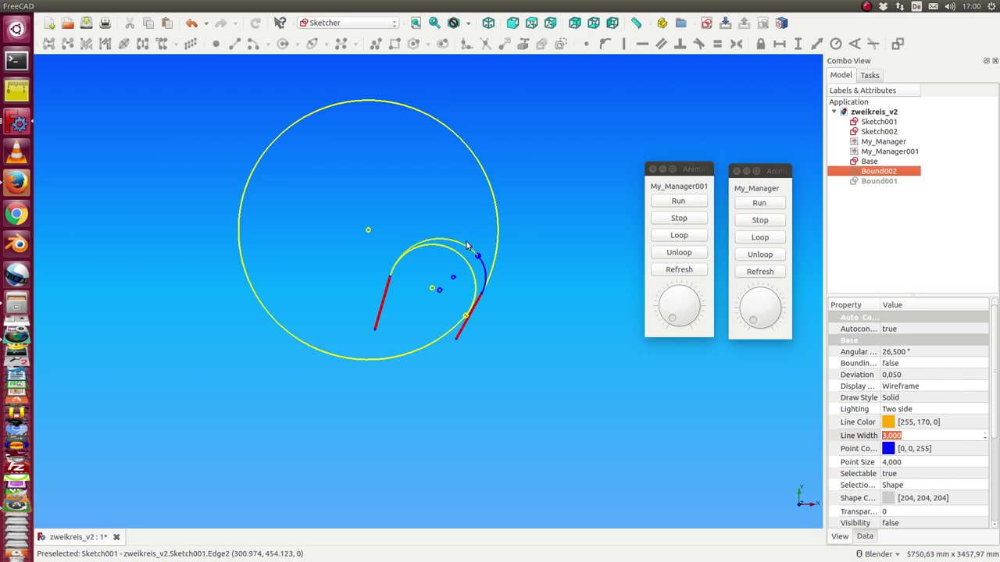
Step: Close both animation controllers and hide Sketch002's yellow circles
click(653, 169)
click(736, 171)
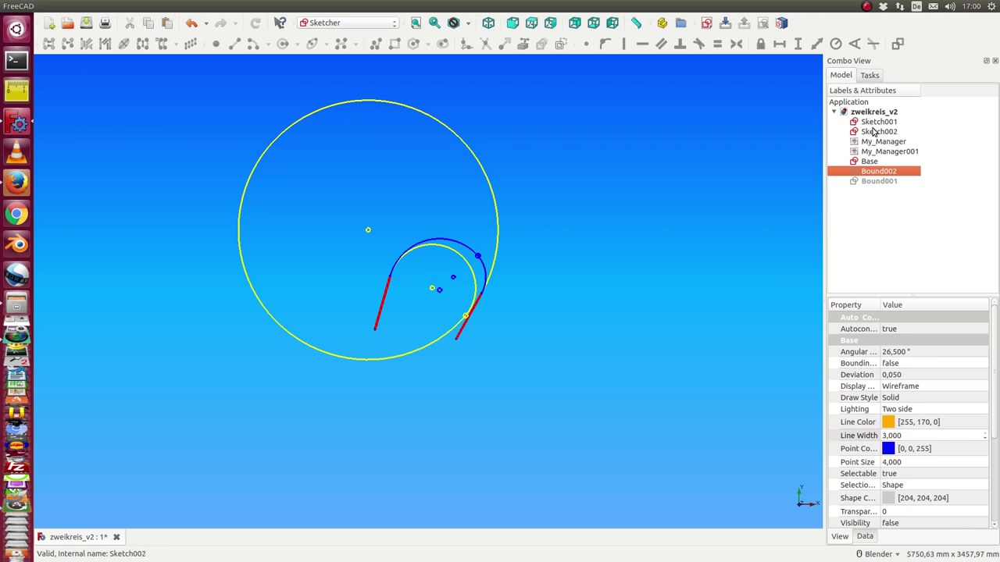
click(873, 131)
key(space)
click(865, 161)
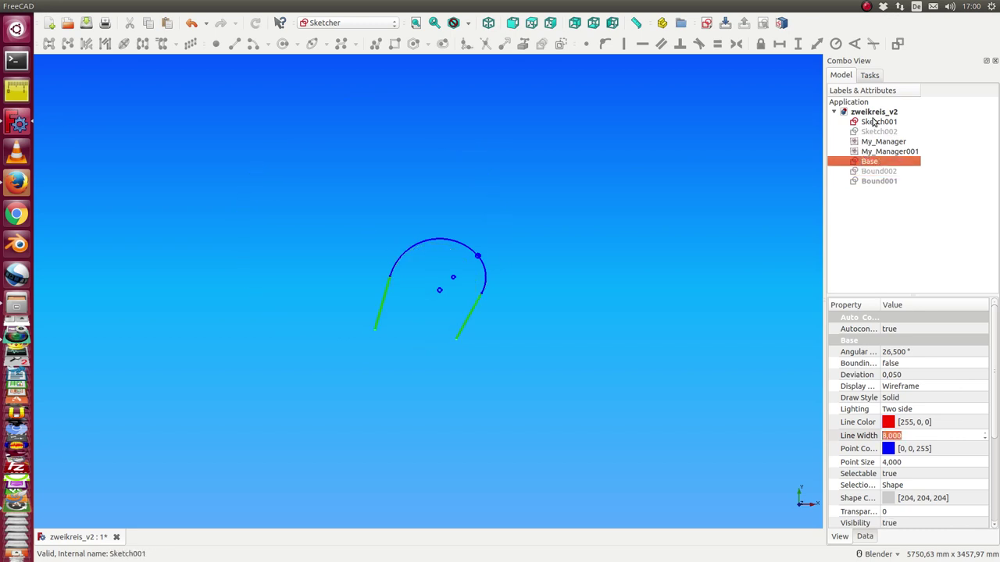
Step: In Sketch001, label the 388,8 mm horizontal distance constraint 'px' and close the sketch
double_click(873, 124)
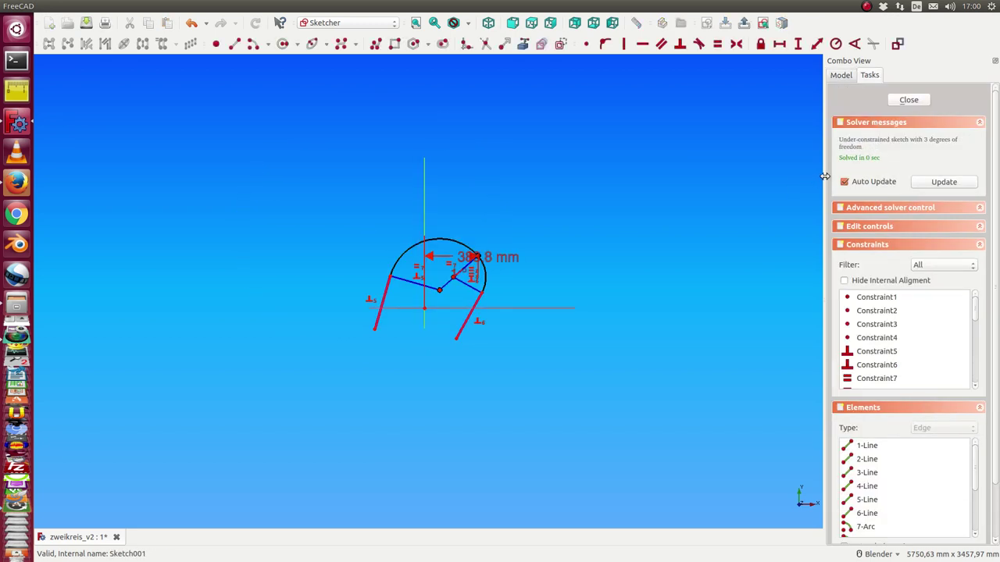
drag(824, 177, 625, 171)
scroll(436, 285, up, 5)
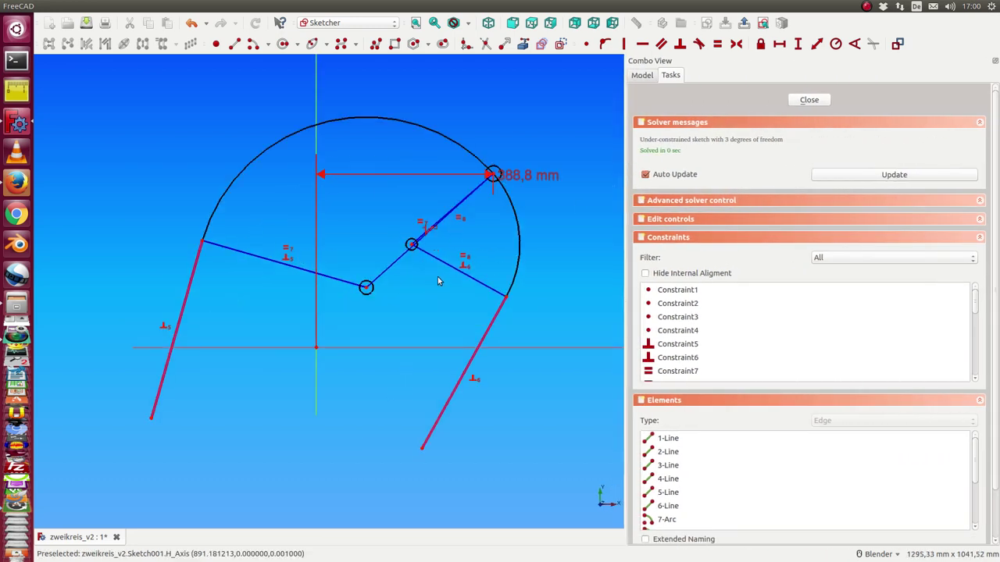
drag(520, 177, 552, 180)
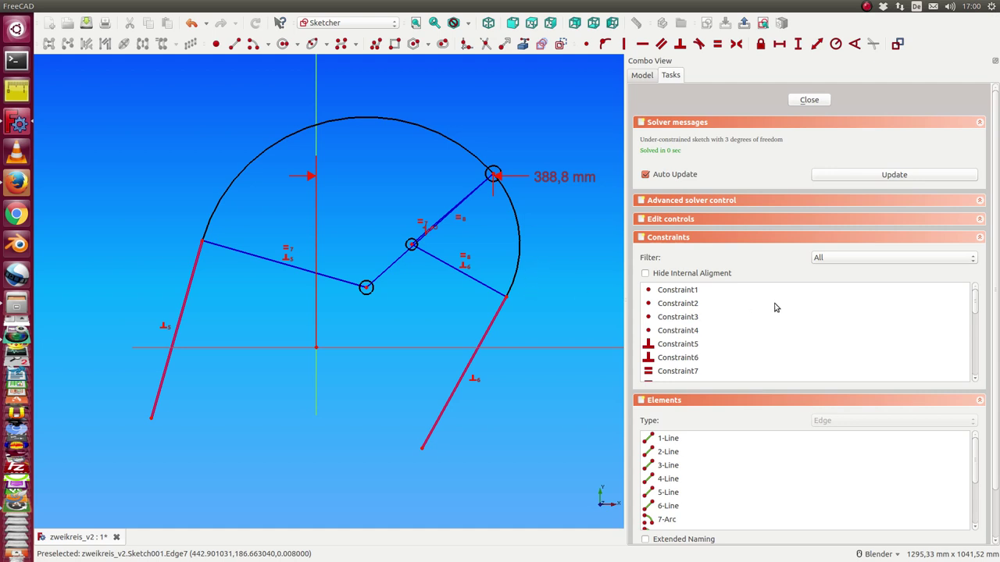
double_click(559, 179)
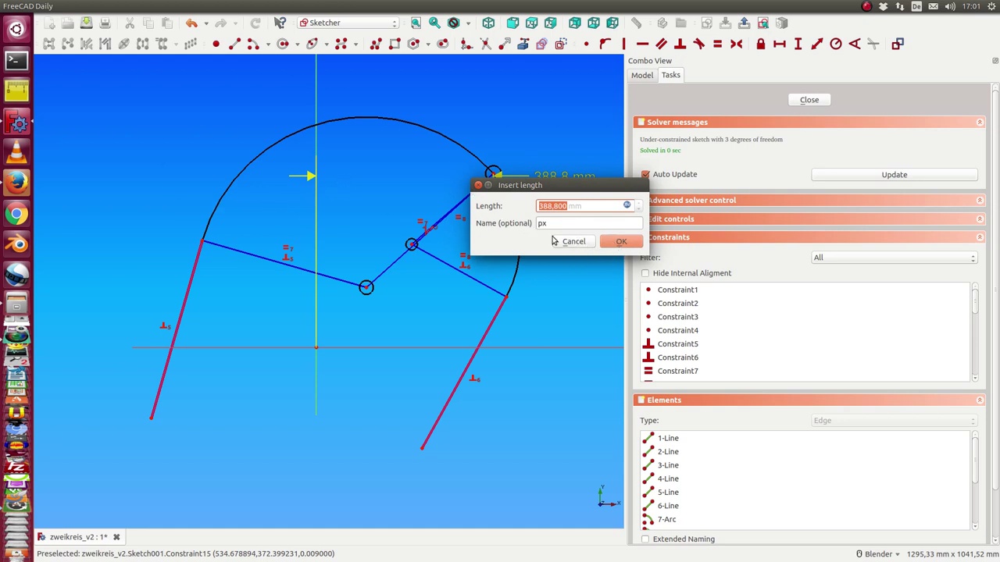
click(618, 242)
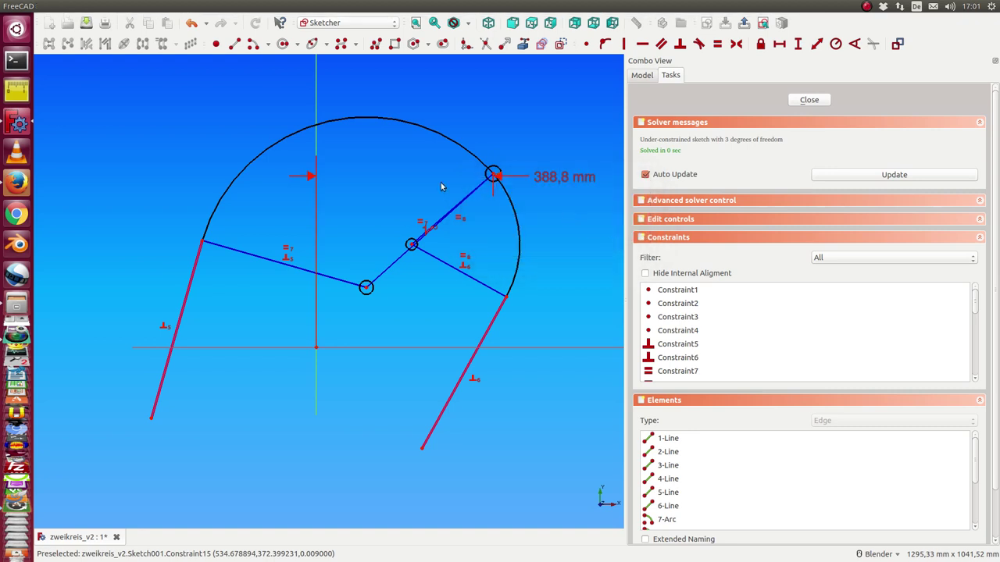
click(813, 100)
Step: Edit Sketch002 to view its two circles, 300 mm offset and 1.79° angle
click(676, 132)
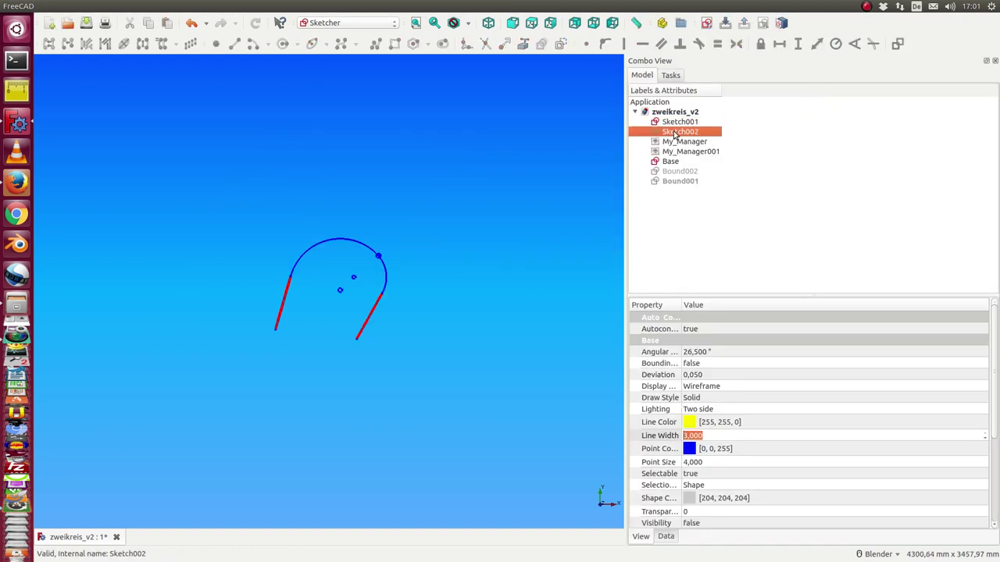
double_click(674, 133)
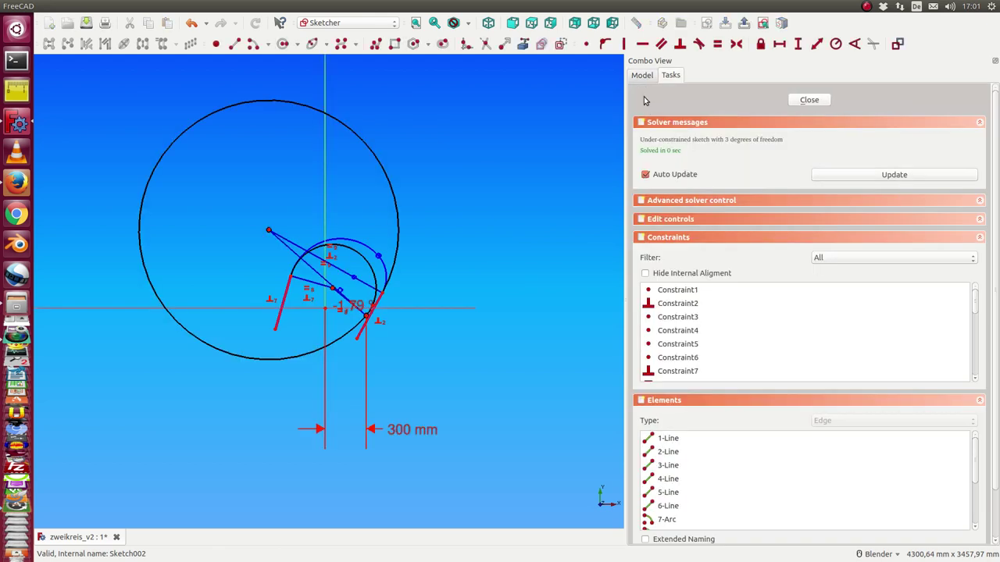
click(641, 76)
click(665, 122)
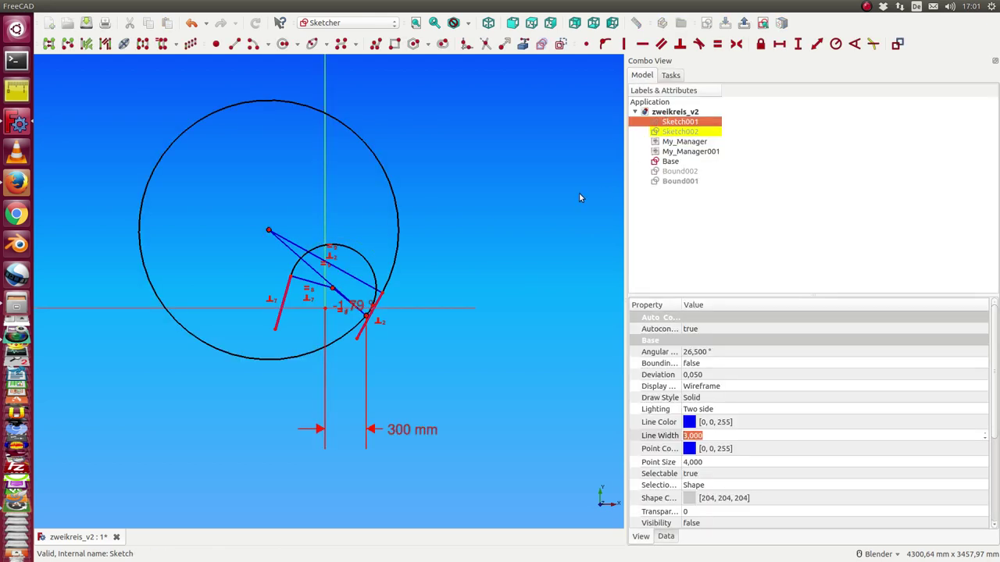
scroll(578, 191, up, 2)
scroll(579, 192, down, 2)
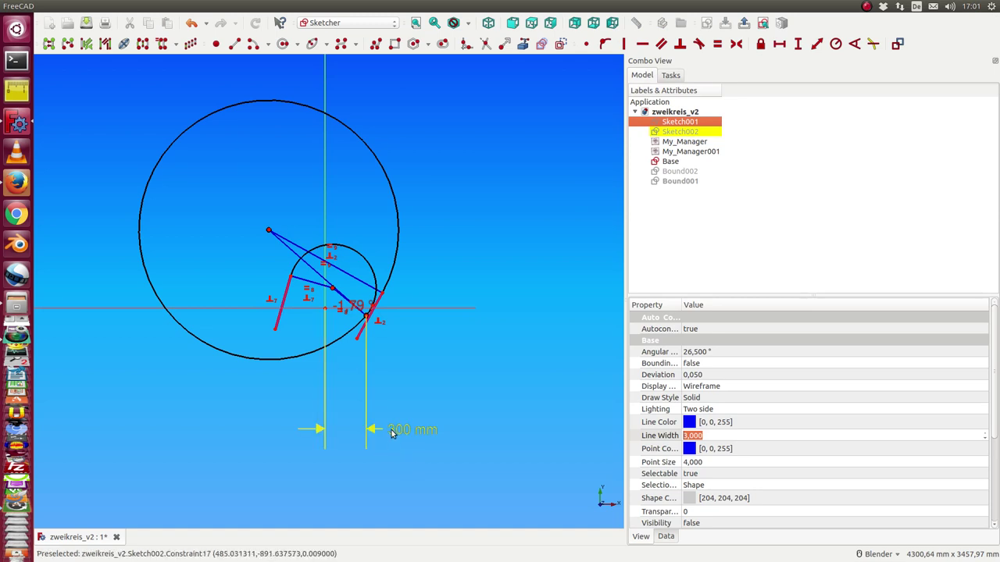
scroll(375, 285, up, 2)
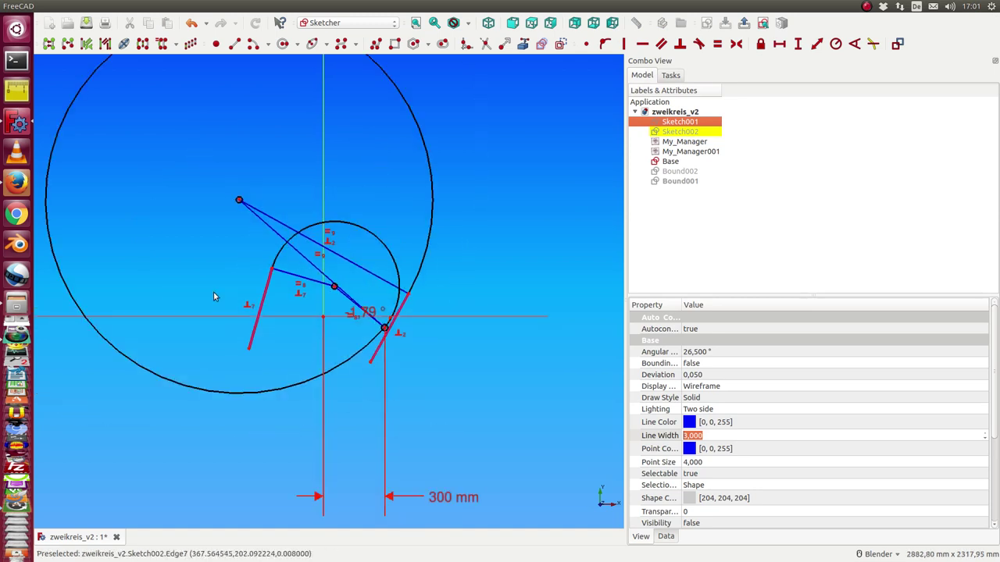